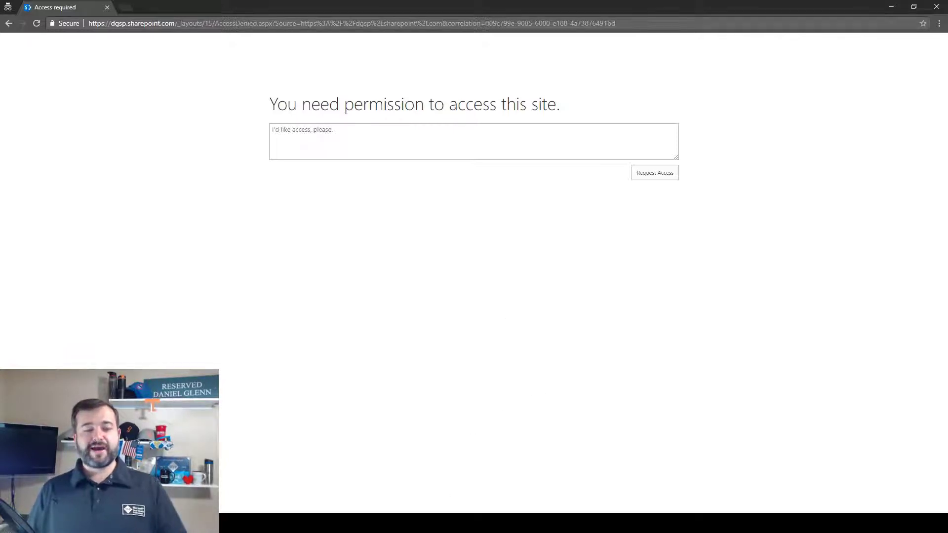
Switch to Outlook and read the email requesting Edit access to dgnet Team Site
key("alt+Tab")
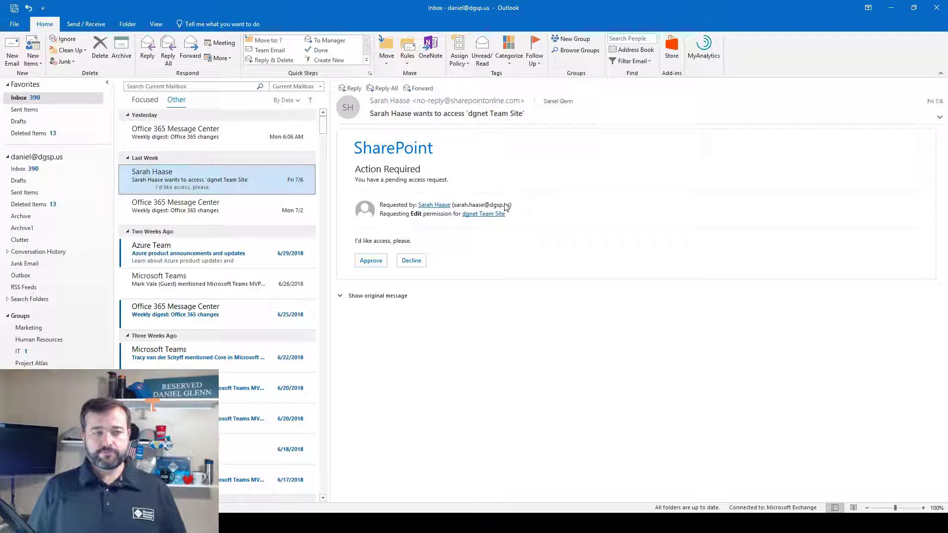
key("super")
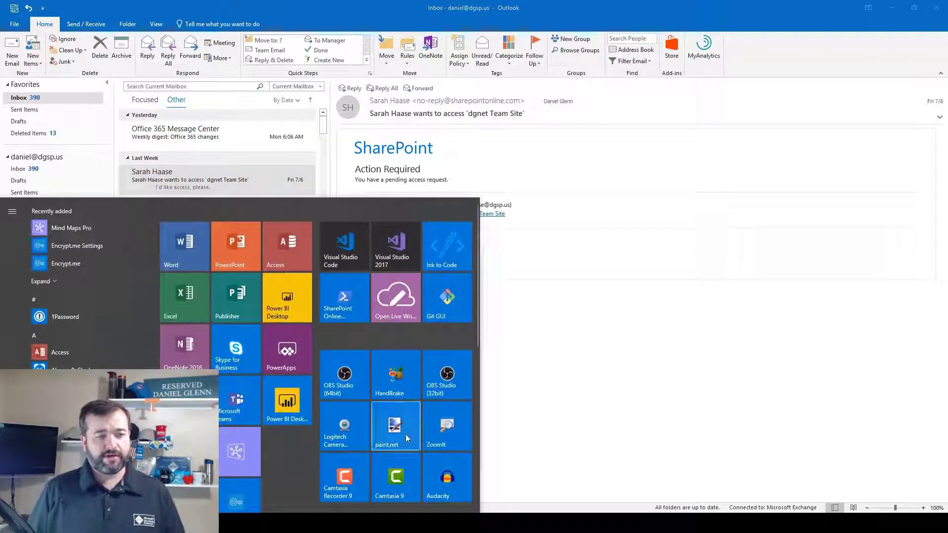
key("super")
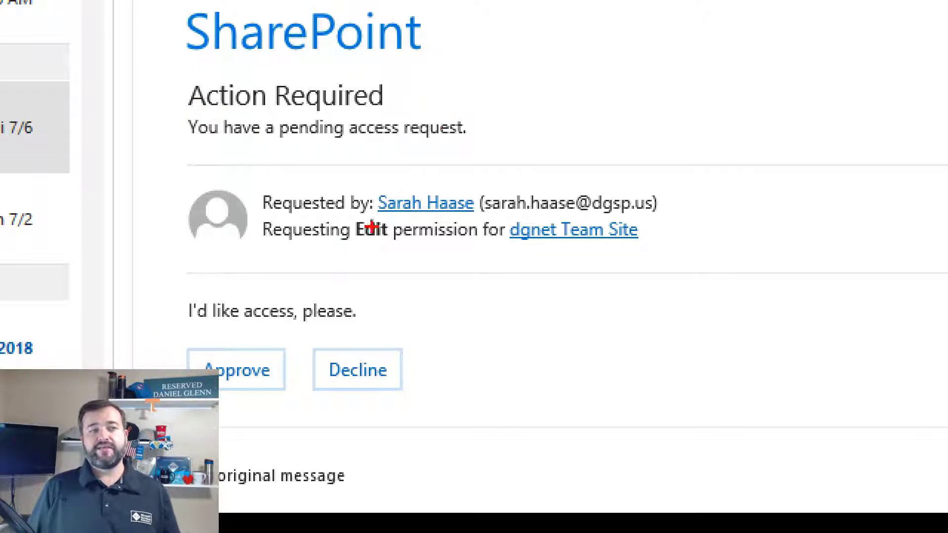
left_click_drag(378, 214, 466, 211)
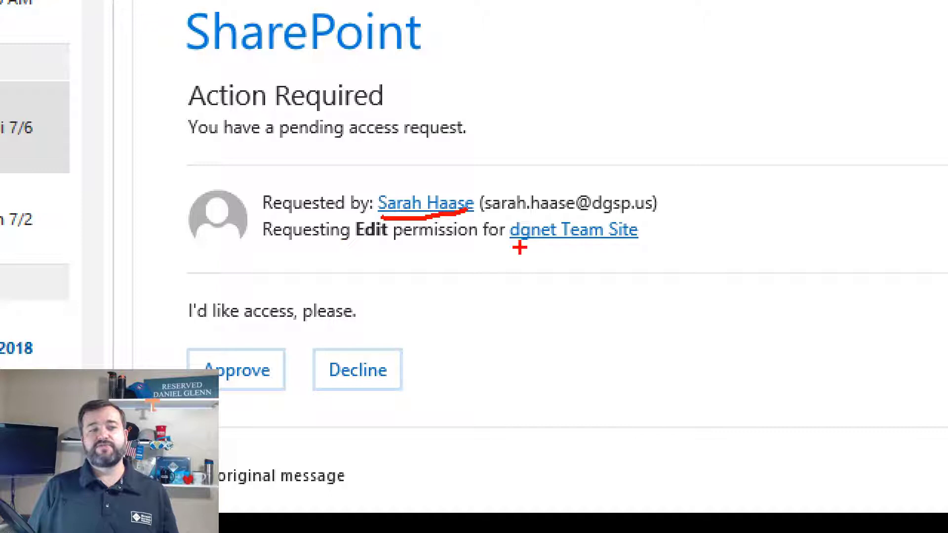
left_click_drag(519, 250, 672, 245)
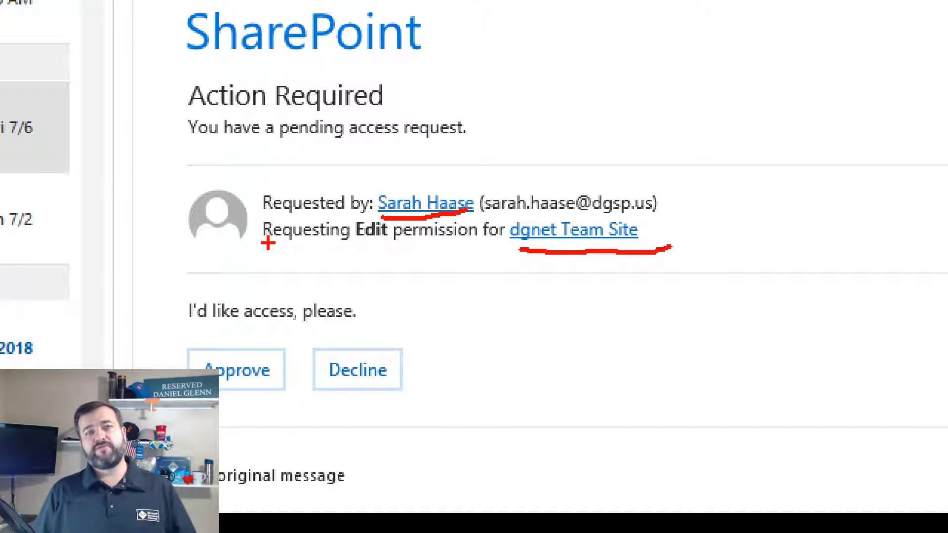
left_click_drag(267, 243, 472, 239)
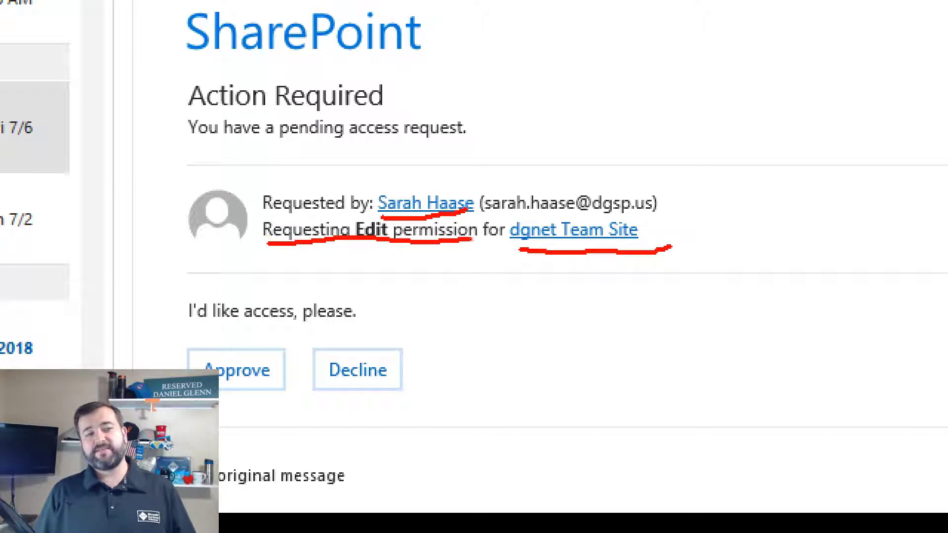
key("Escape")
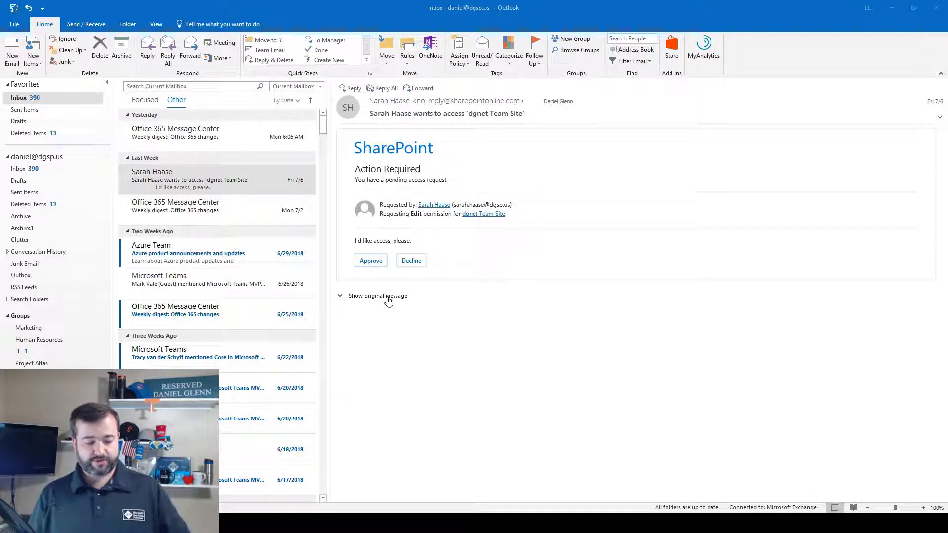
Show the original request message, with its 'I'd like access, please.' note and Accept/Decline options
left_click_drag(341, 302, 431, 307)
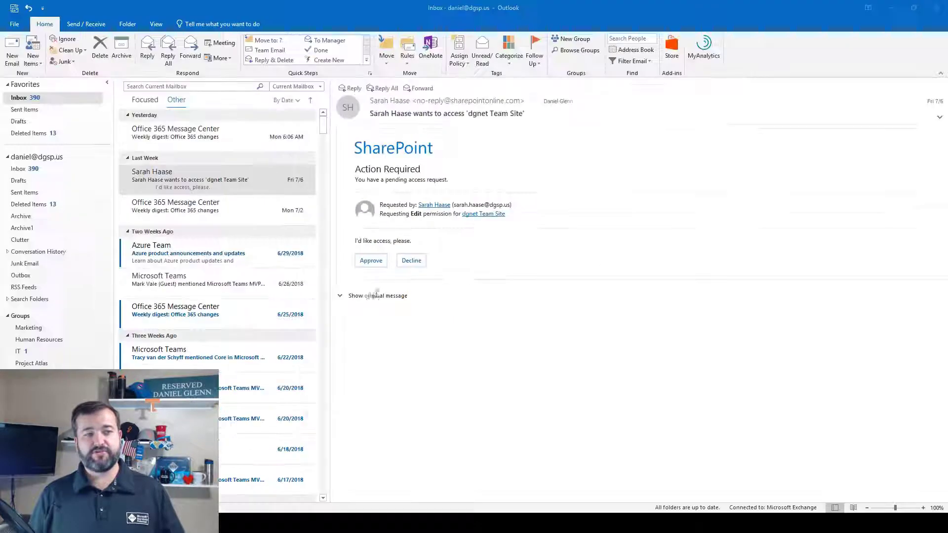
left_click(336, 295)
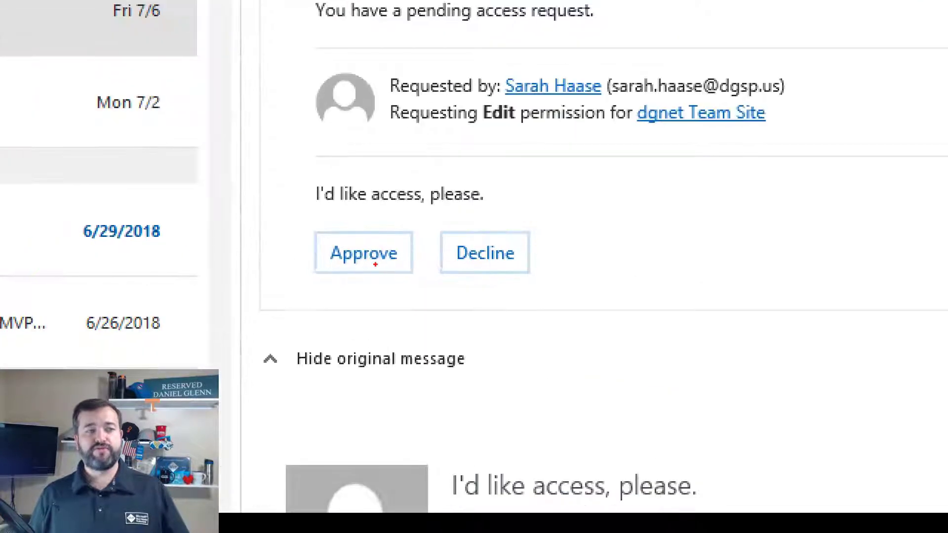
left_click_drag(326, 289, 401, 287)
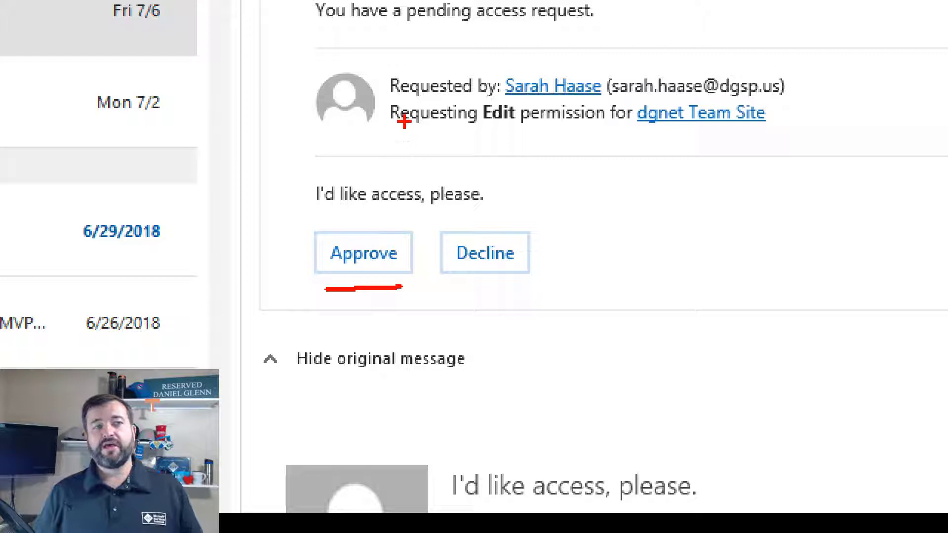
left_click_drag(388, 132, 538, 133)
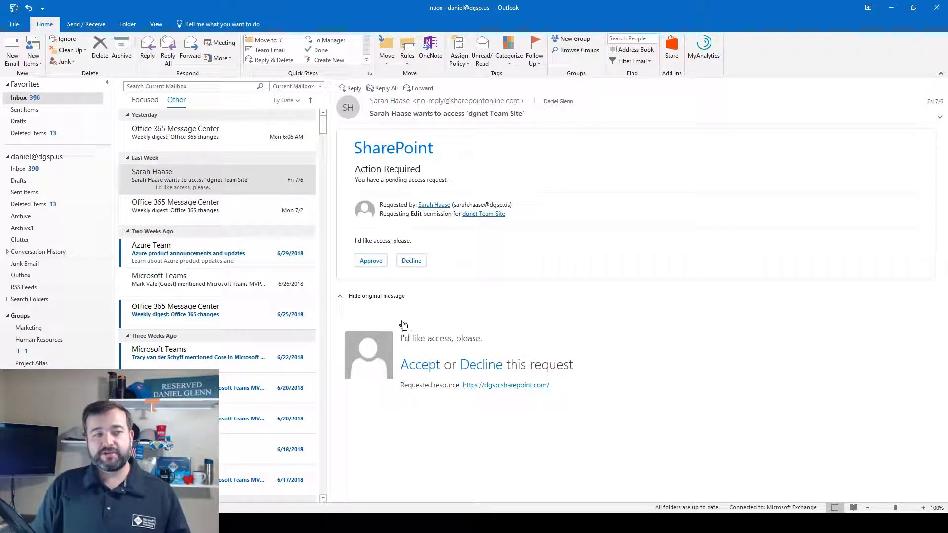
Accept the request from the original message, opening the Approve request? confirmation in SharePoint
left_click(418, 367)
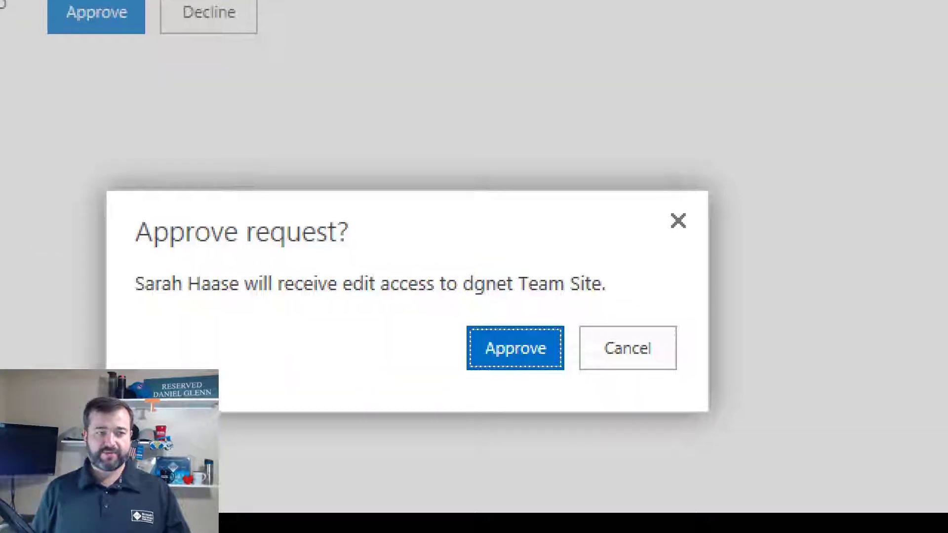
mouse_move(154, 256)
left_mouse_down()
mouse_move(296, 271)
mouse_move(324, 261)
left_mouse_up()
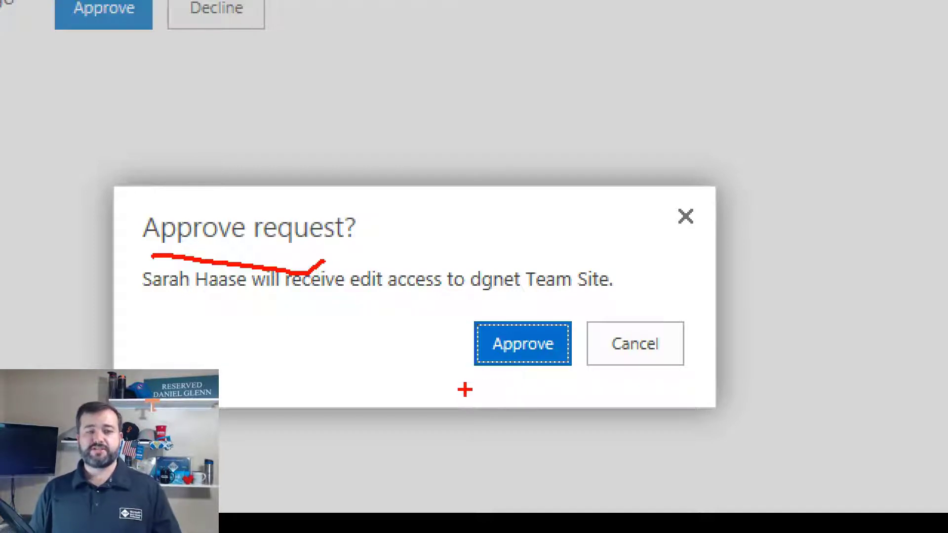
left_click_drag(469, 390, 558, 377)
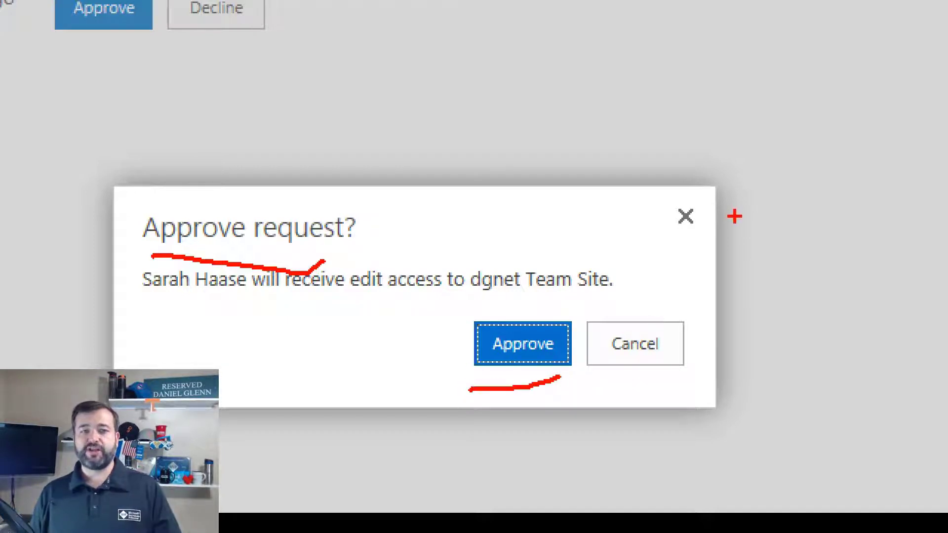
mouse_move(670, 193)
left_mouse_down()
mouse_move(752, 224)
mouse_move(455, 224)
left_mouse_up()
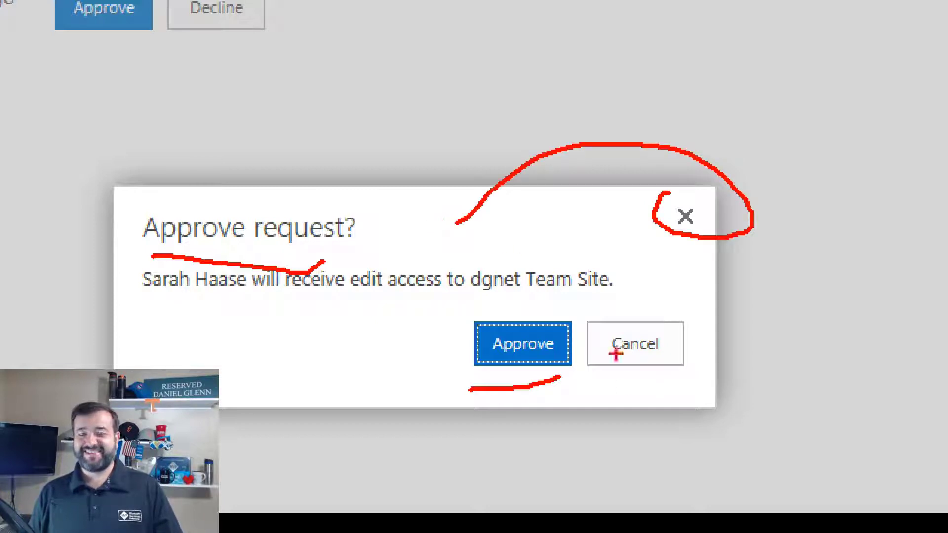
left_click_drag(600, 366, 804, 349)
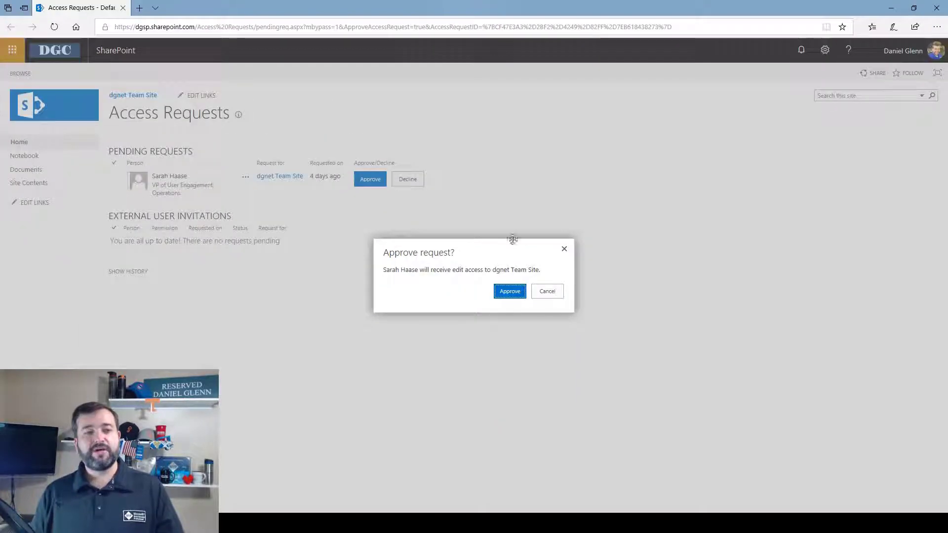
Cancel the approval confirmation, open the pending request's details, and expand its Permission level list
left_click(564, 251)
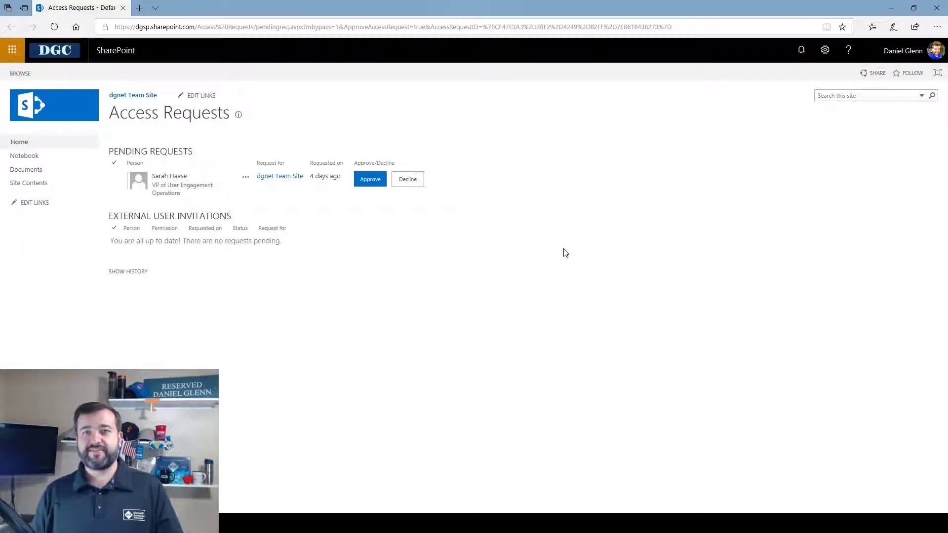
left_click(369, 181)
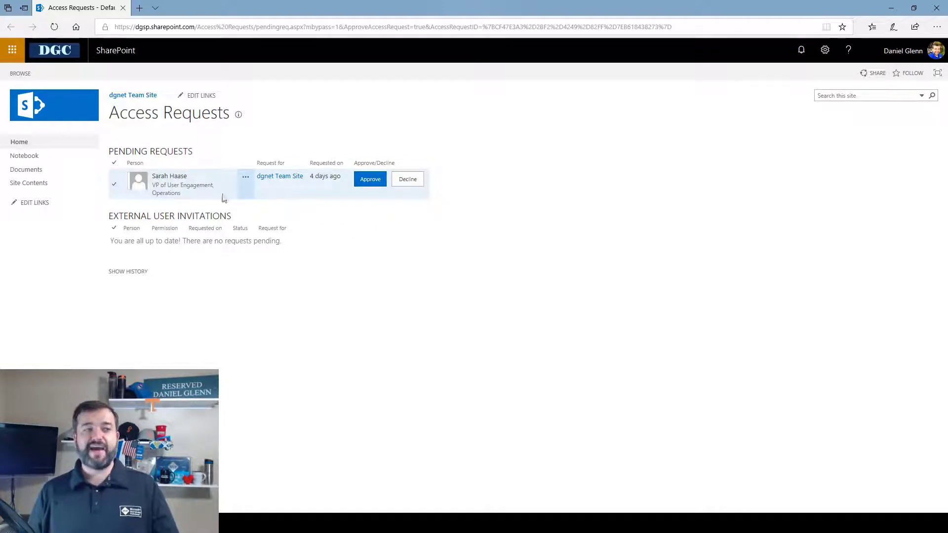
left_click(247, 181)
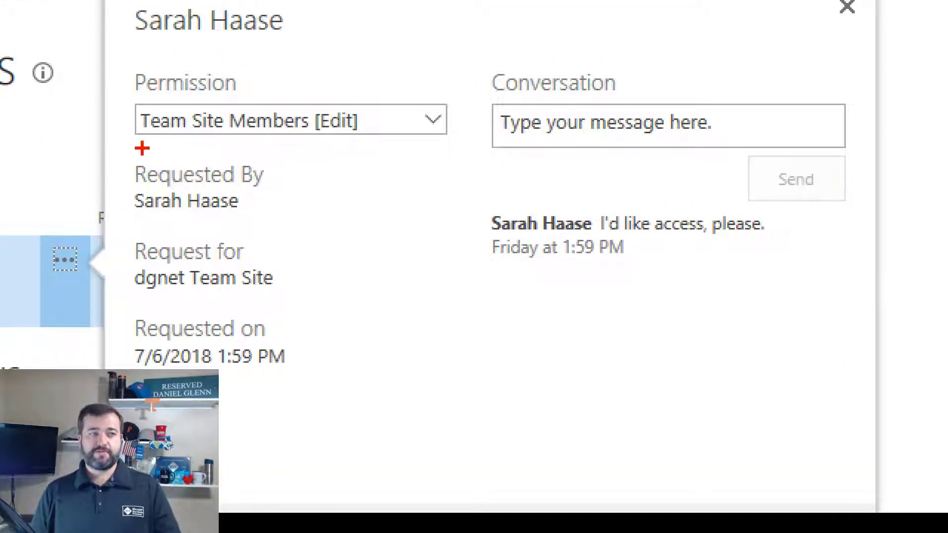
left_click_drag(127, 65, 230, 74)
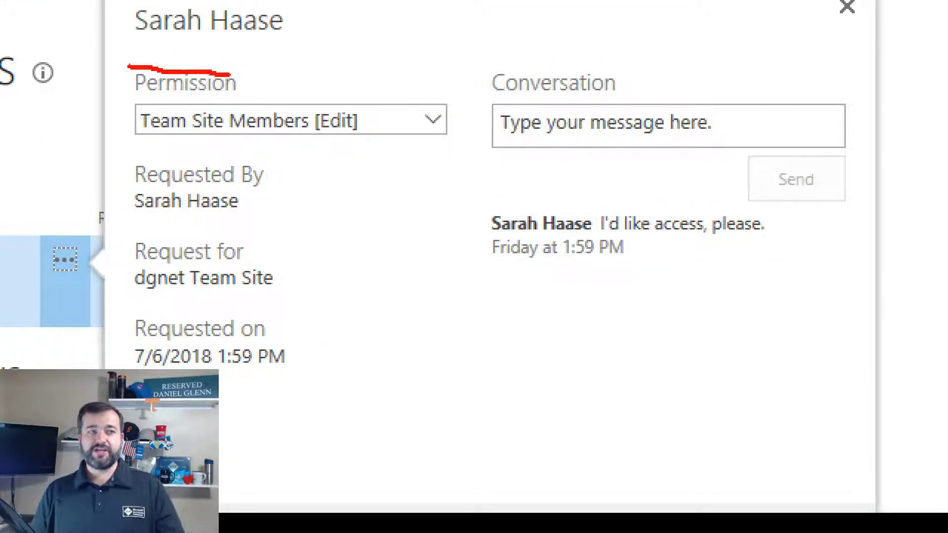
left_click_drag(427, 94, 445, 180)
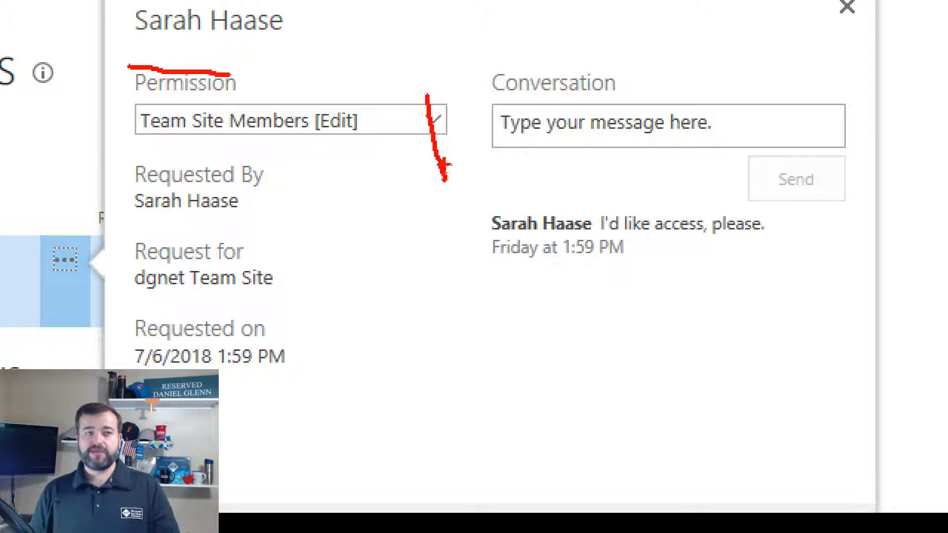
left_click_drag(486, 70, 651, 49)
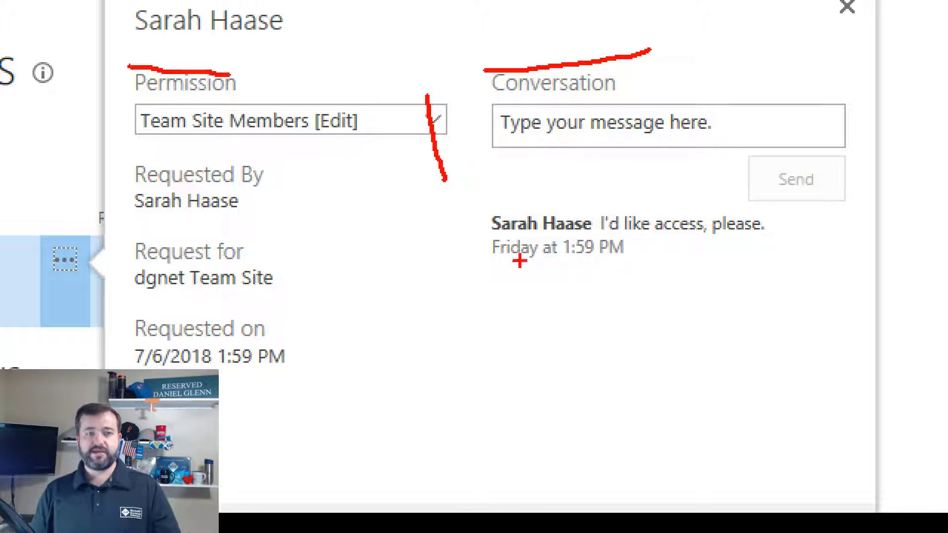
left_click_drag(514, 264, 793, 256)
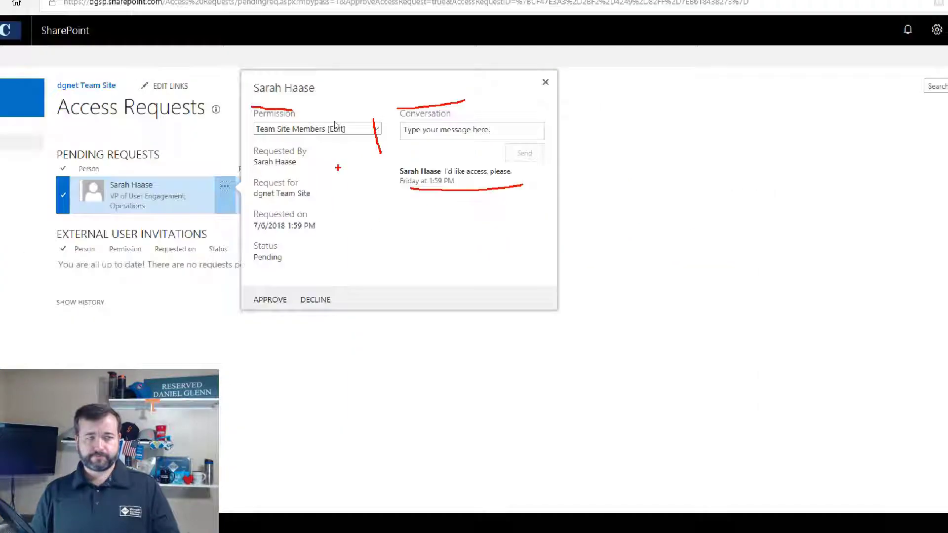
left_click(433, 117)
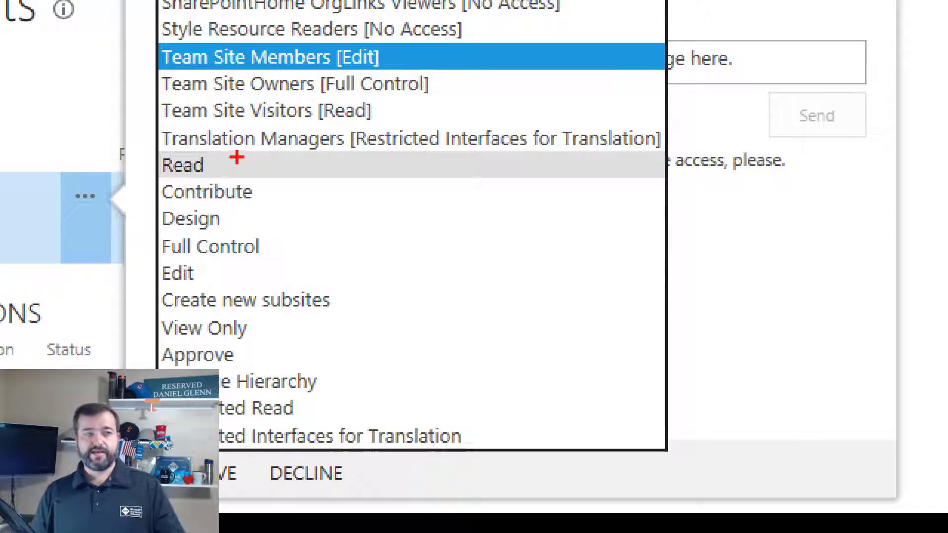
Review the permission levels, then close the list leaving Team Site Members [Edit] selected
left_click_drag(292, 168, 388, 156)
left_click_drag(275, 189, 467, 199)
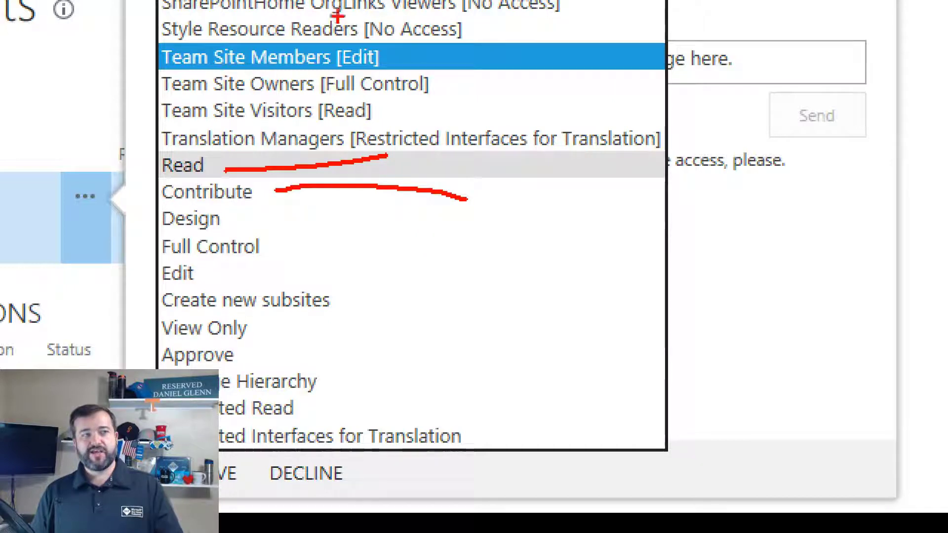
mouse_move(163, 33)
left_mouse_down()
mouse_move(127, 78)
mouse_move(154, 121)
mouse_move(178, 127)
left_mouse_up()
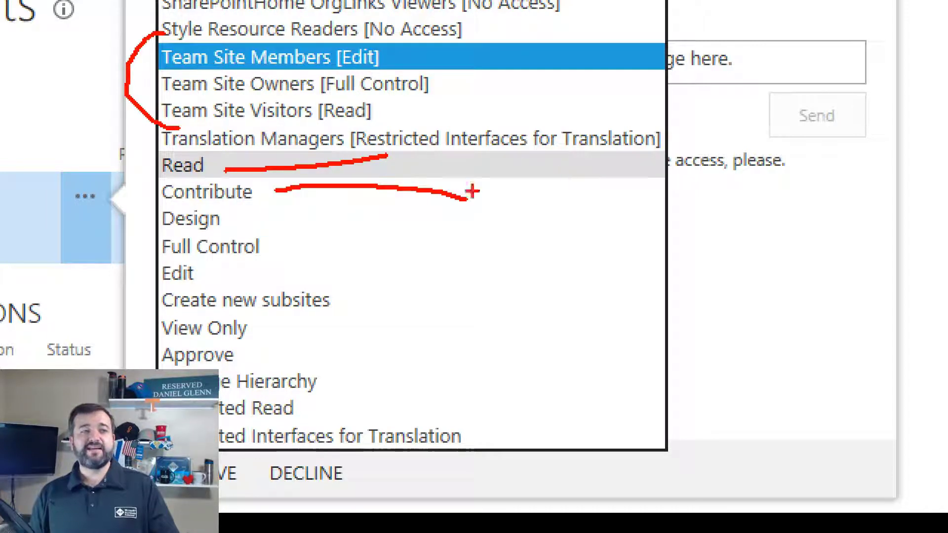
left_click_drag(324, 119, 370, 127)
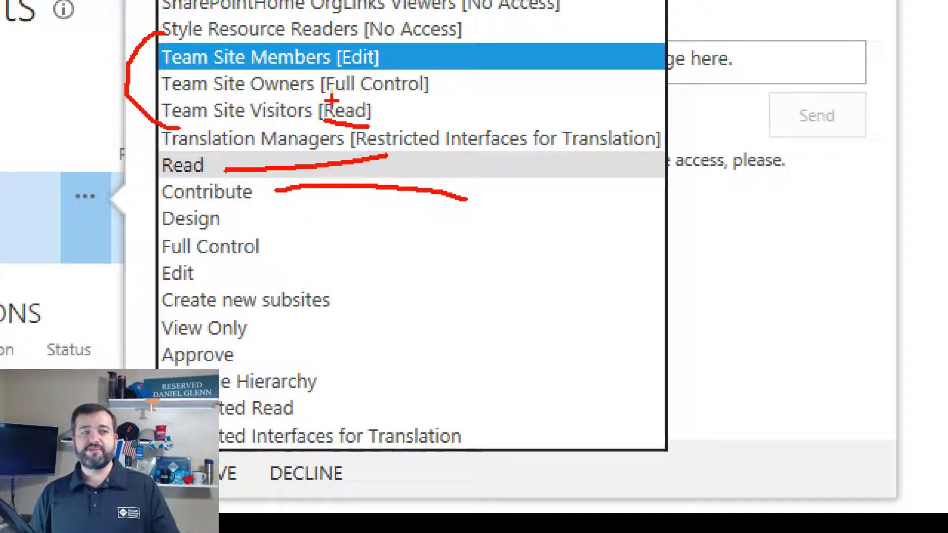
mouse_move(325, 87)
left_mouse_down()
mouse_move(373, 92)
mouse_move(401, 69)
left_mouse_up()
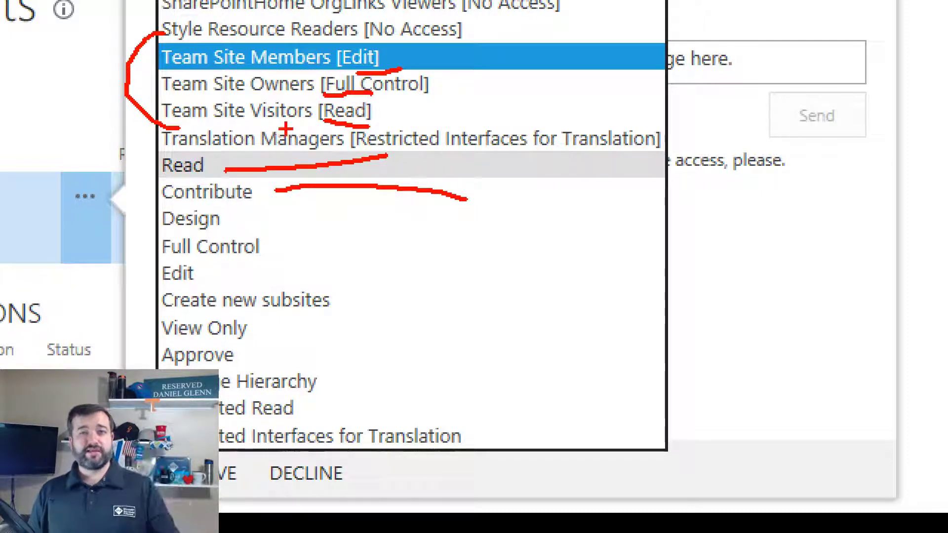
key("Escape")
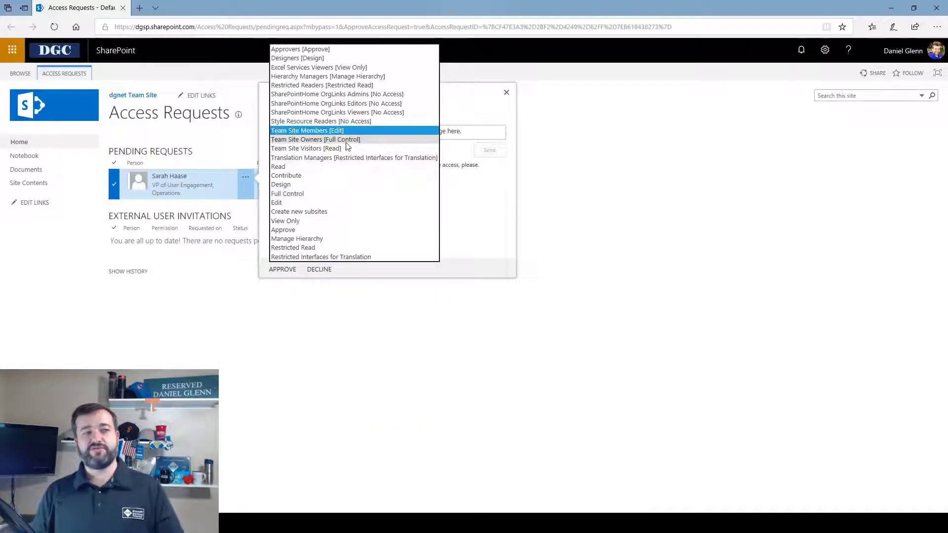
left_click(346, 149)
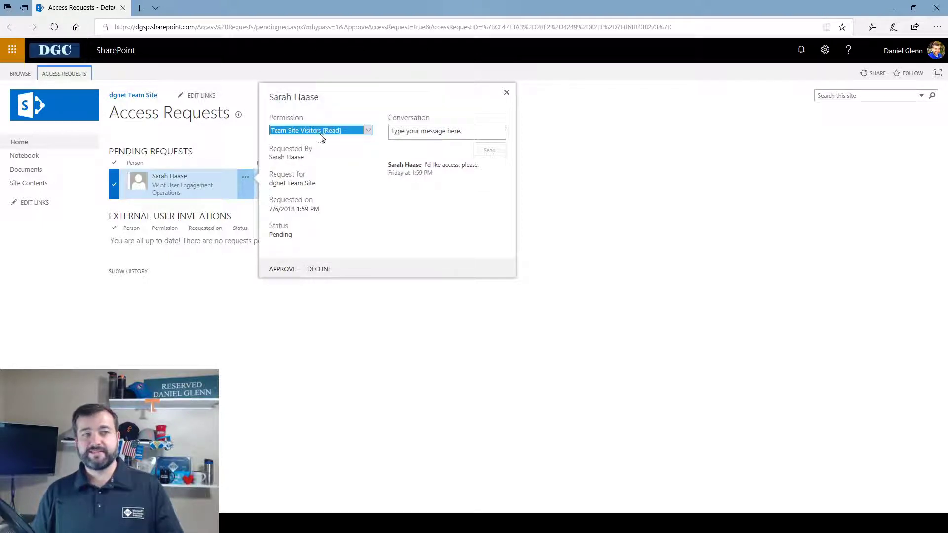
left_click(400, 132)
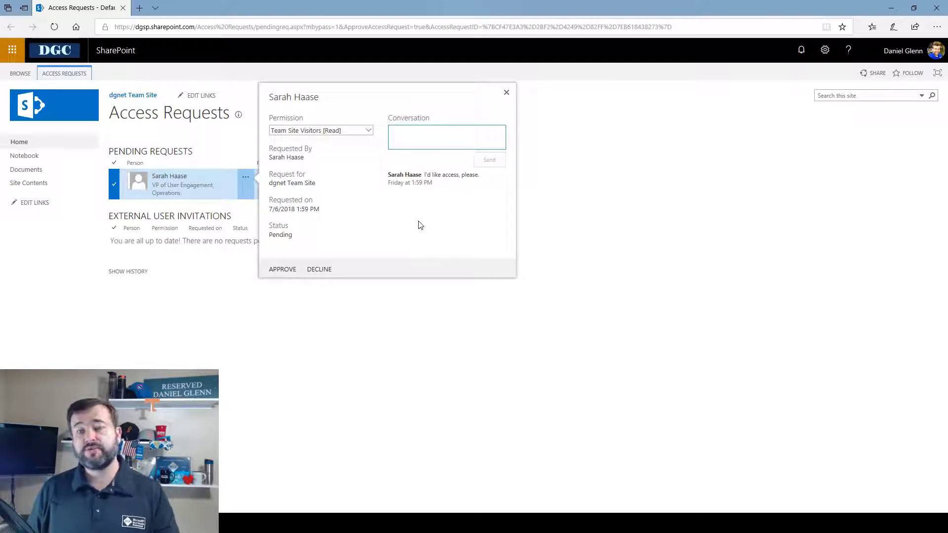
left_click(360, 130)
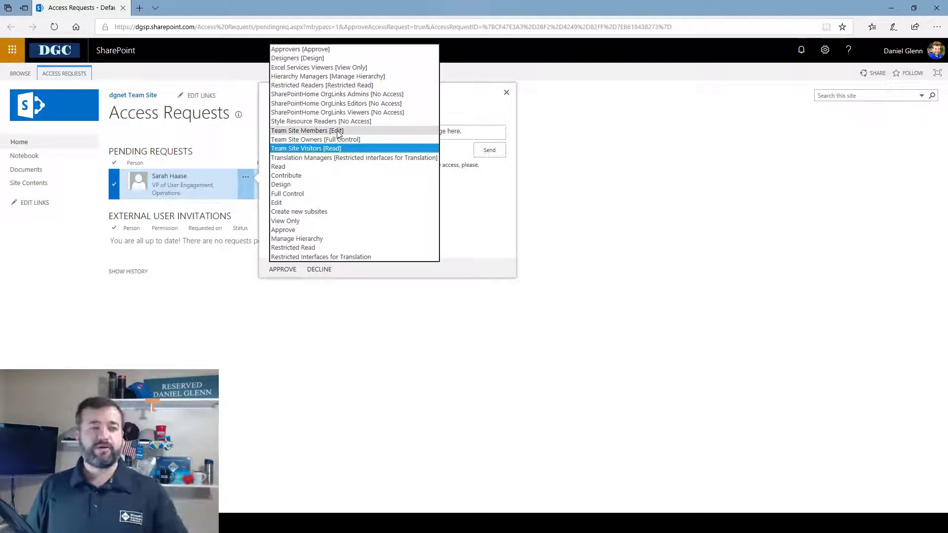
left_click(455, 199)
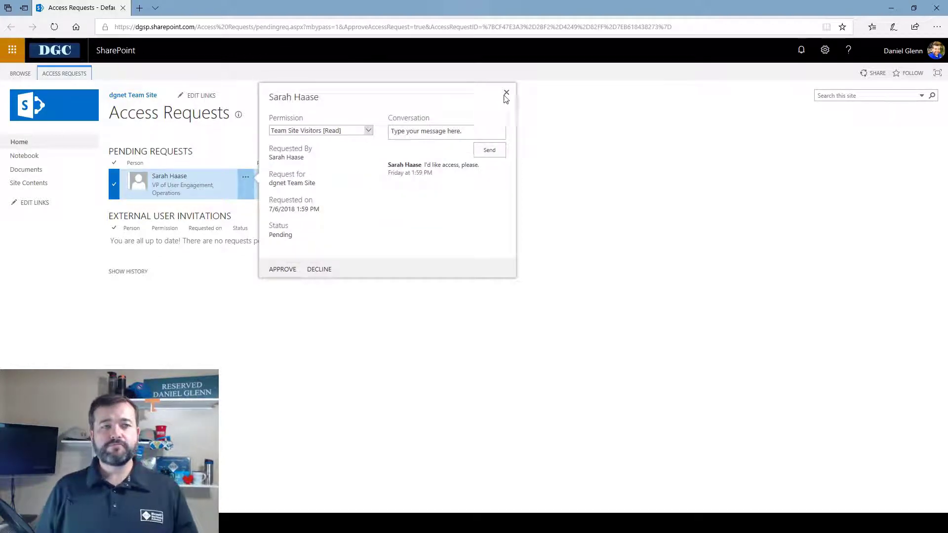
Close the request details, view dgnet Team Site's Site permissions page, then return to Outlook
left_click(506, 93)
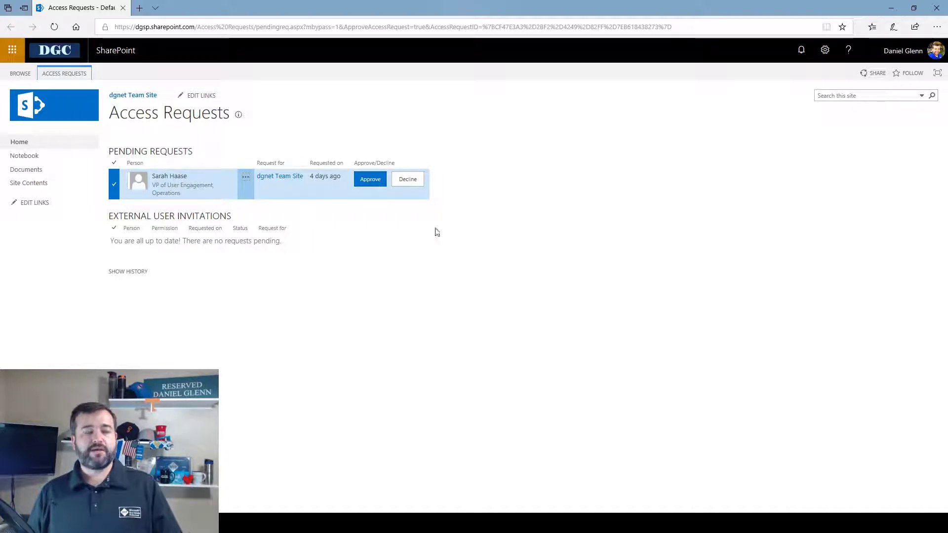
left_click(825, 52)
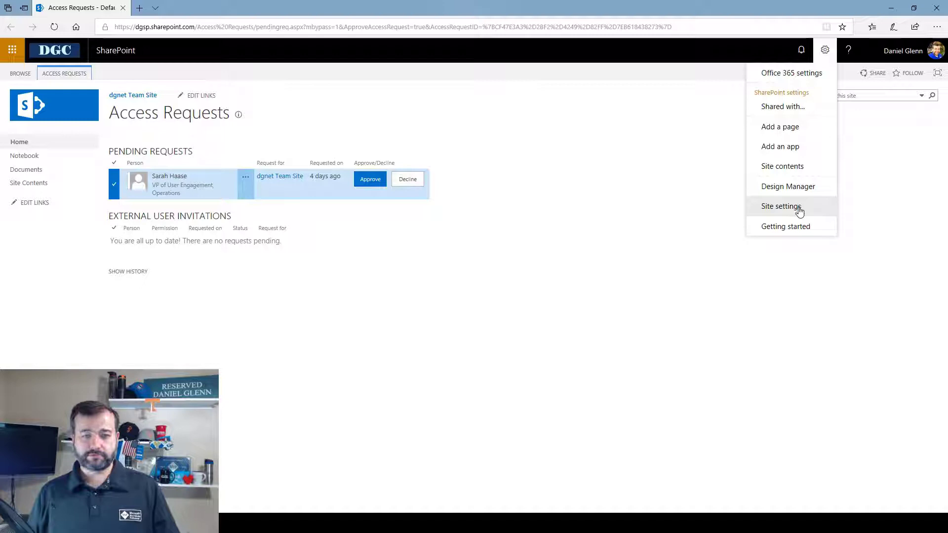
left_click(800, 210)
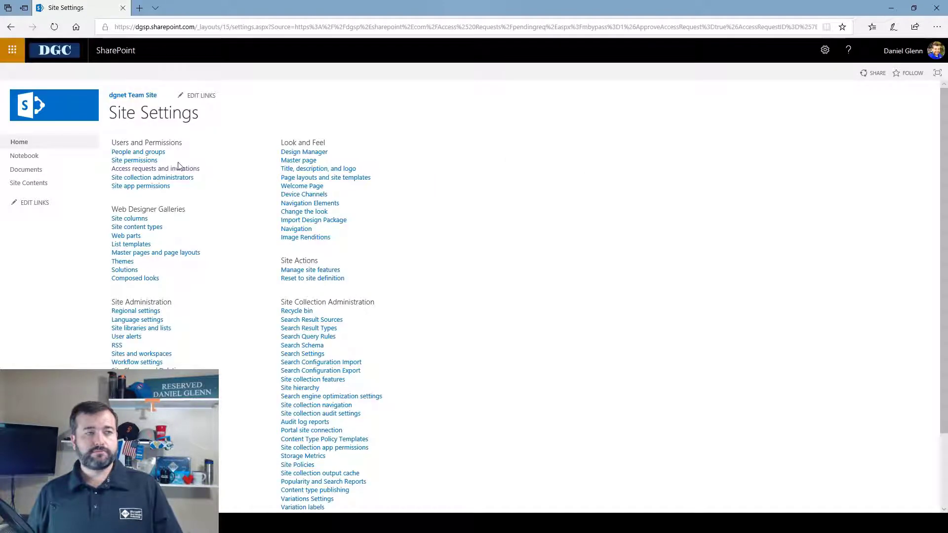
left_click(141, 160)
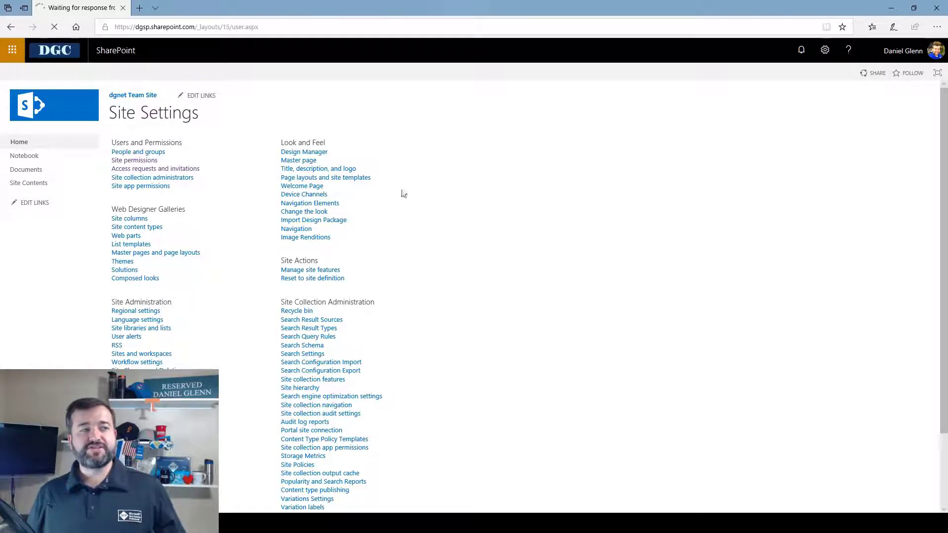
left_click_drag(231, 325, 208, 297)
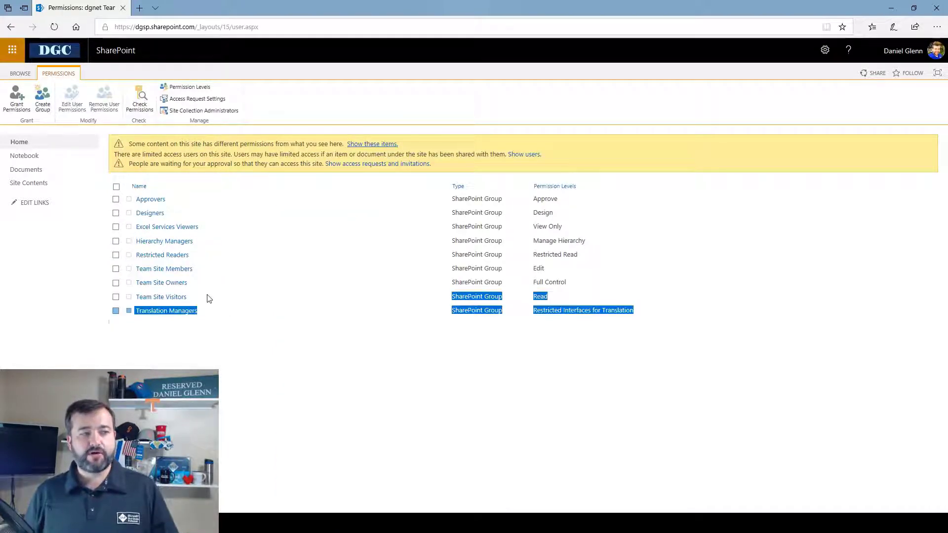
left_click(289, 293)
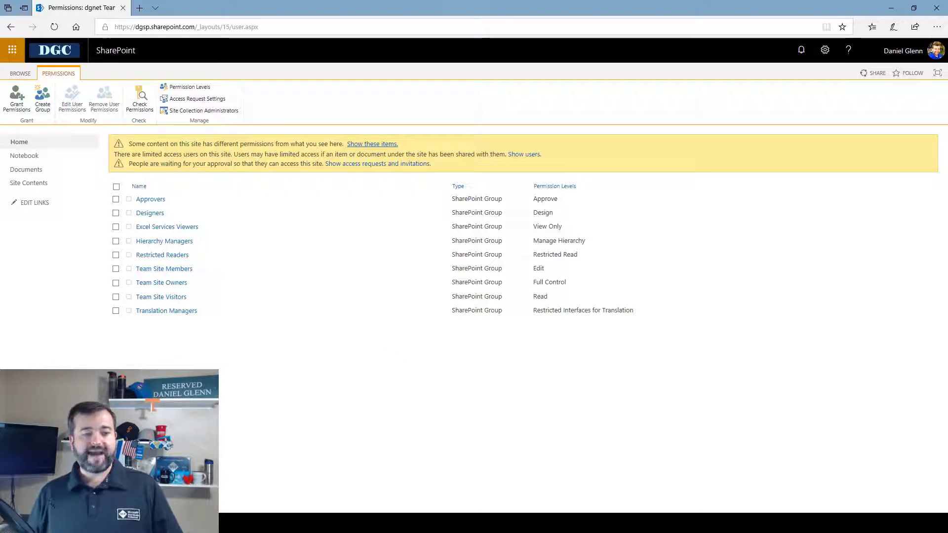
key("alt+Tab")
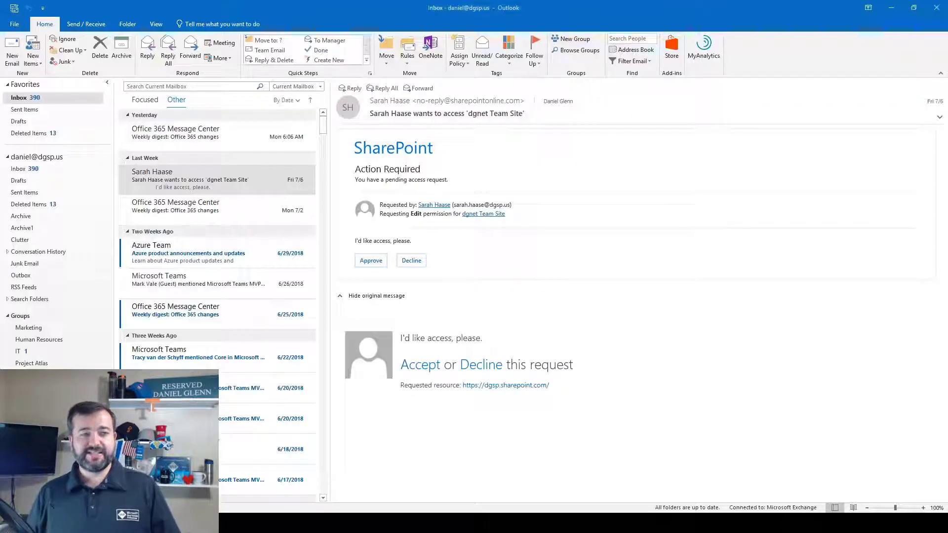
Approve the dgnet Team Site access request directly from the Outlook email
left_click(379, 266)
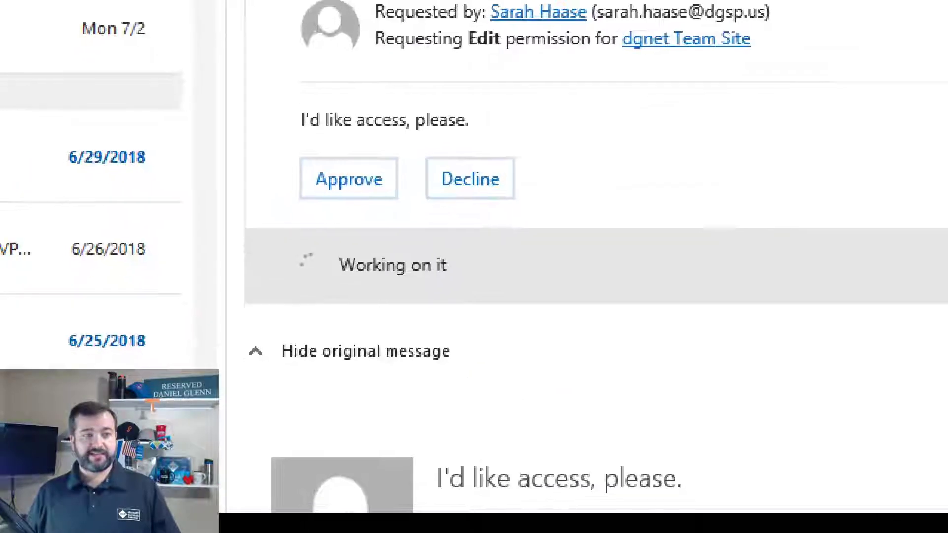
left_click_drag(349, 297, 462, 291)
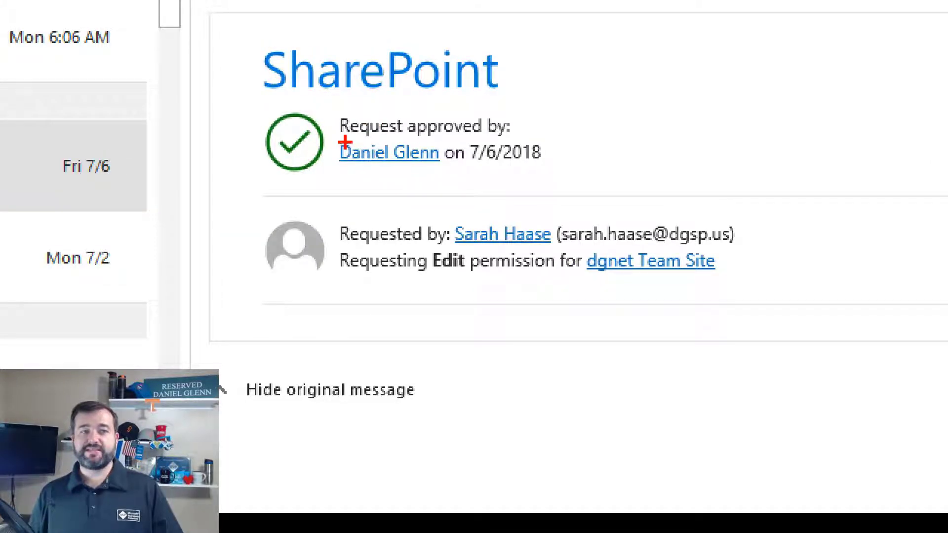
left_click_drag(344, 142, 529, 149)
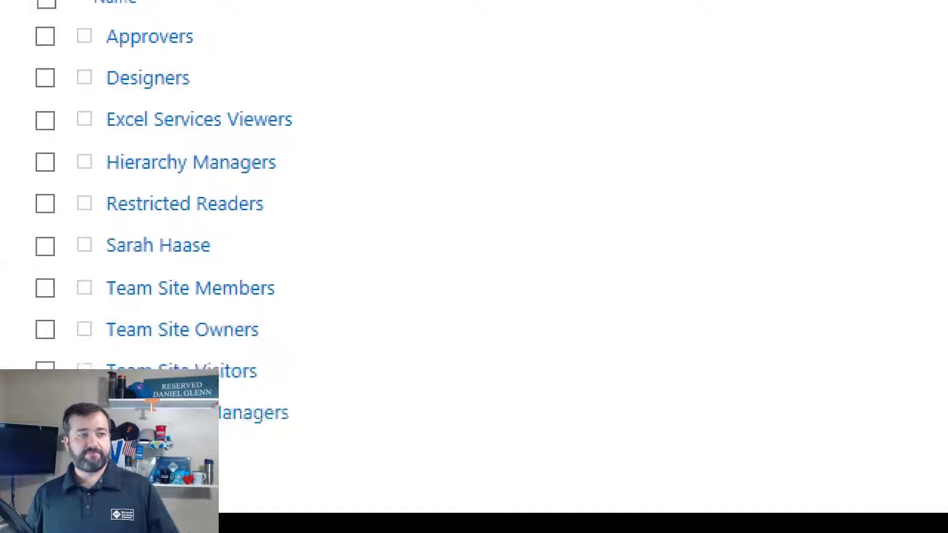
Reload the permissions page and confirm the requester's row shows Type User with Contribute
left_click_drag(107, 275, 302, 274)
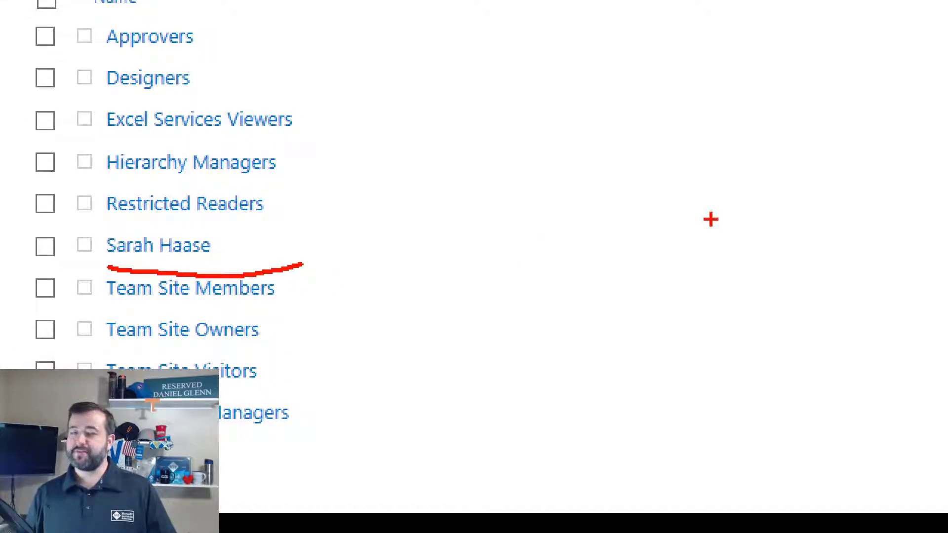
key("Escape")
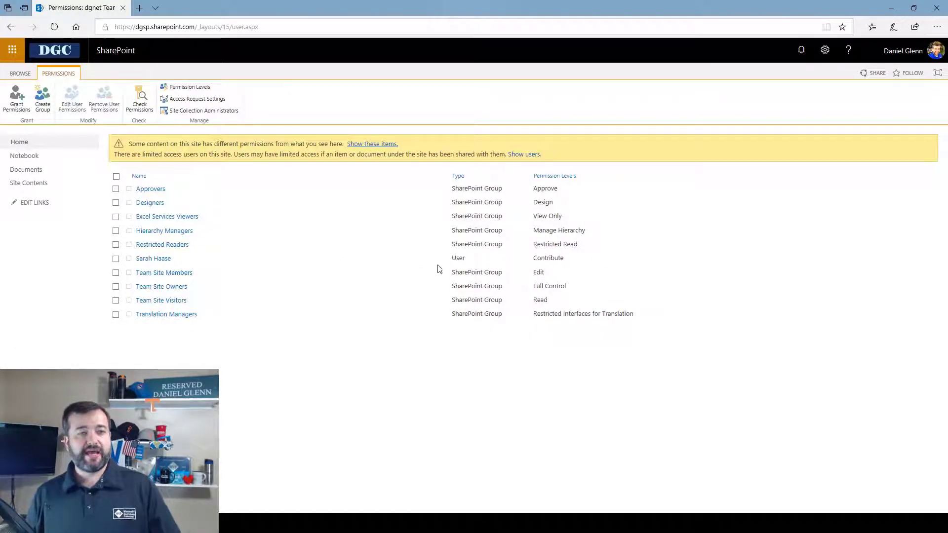
left_click_drag(567, 261, 514, 259)
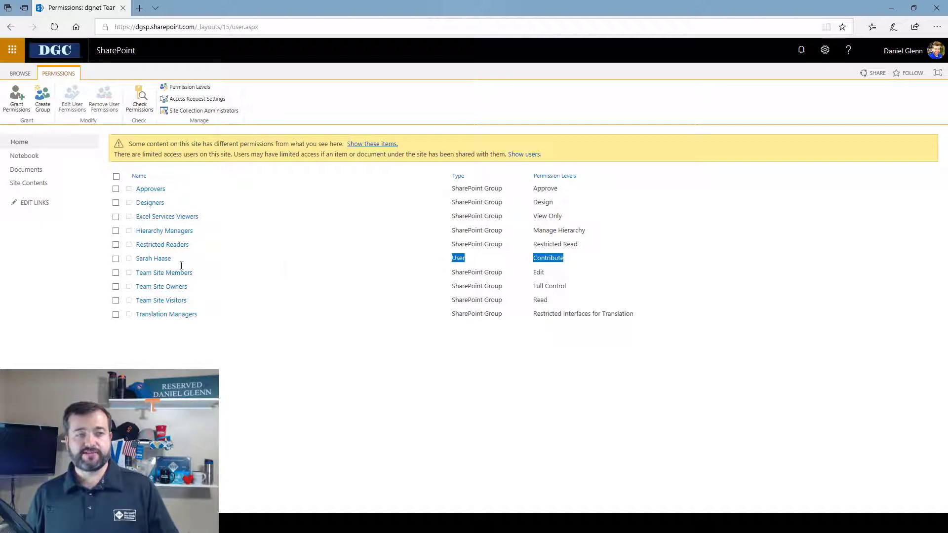
left_click_drag(181, 265, 128, 260)
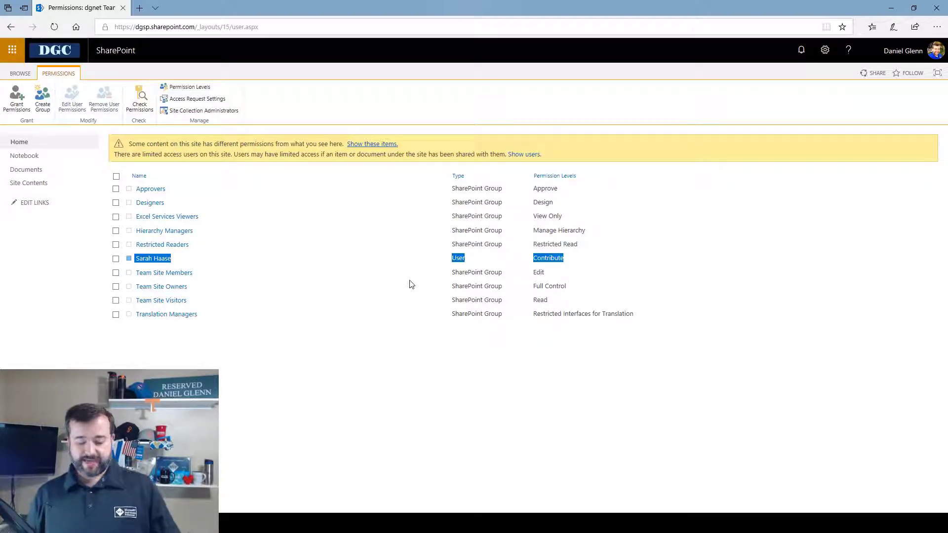